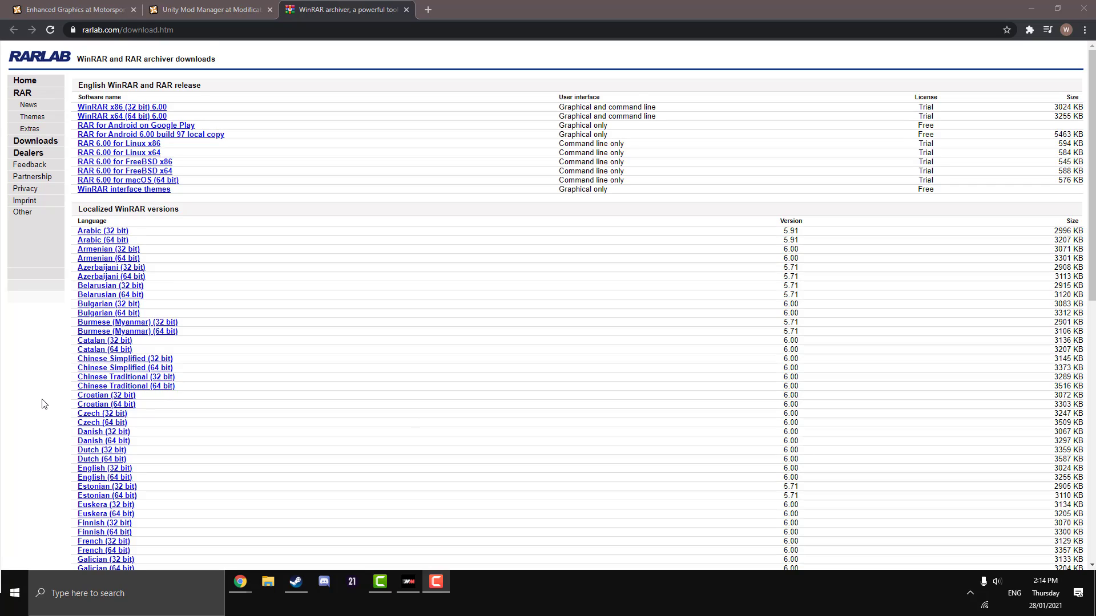
Look through the WinRAR download page for the available language versions
scroll(43, 405, "down", 5)
scroll(46, 405, "down", 5)
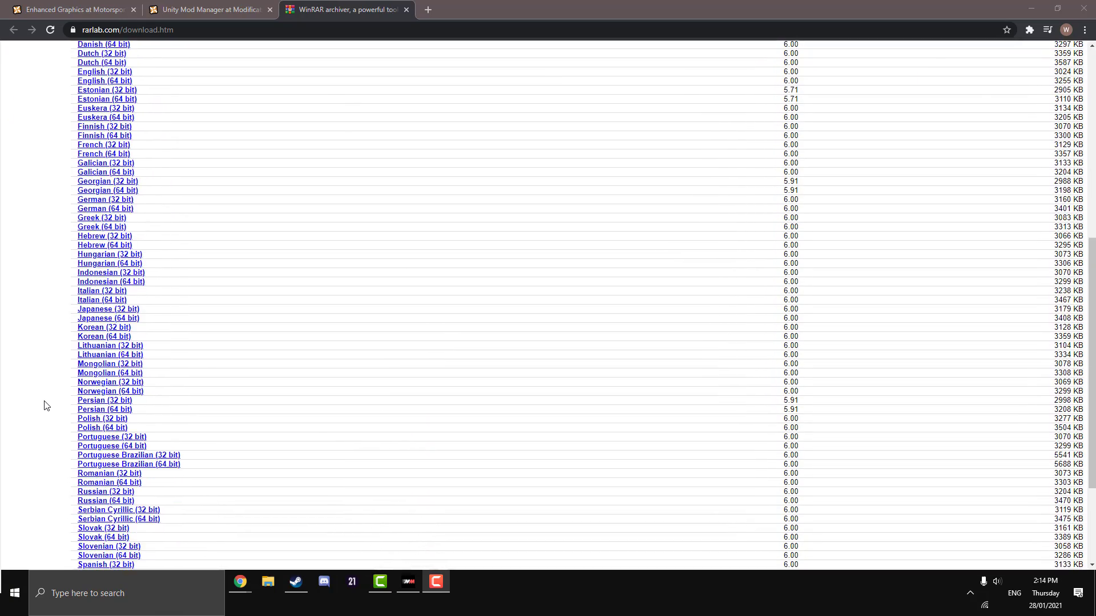
scroll(45, 405, "up", 10)
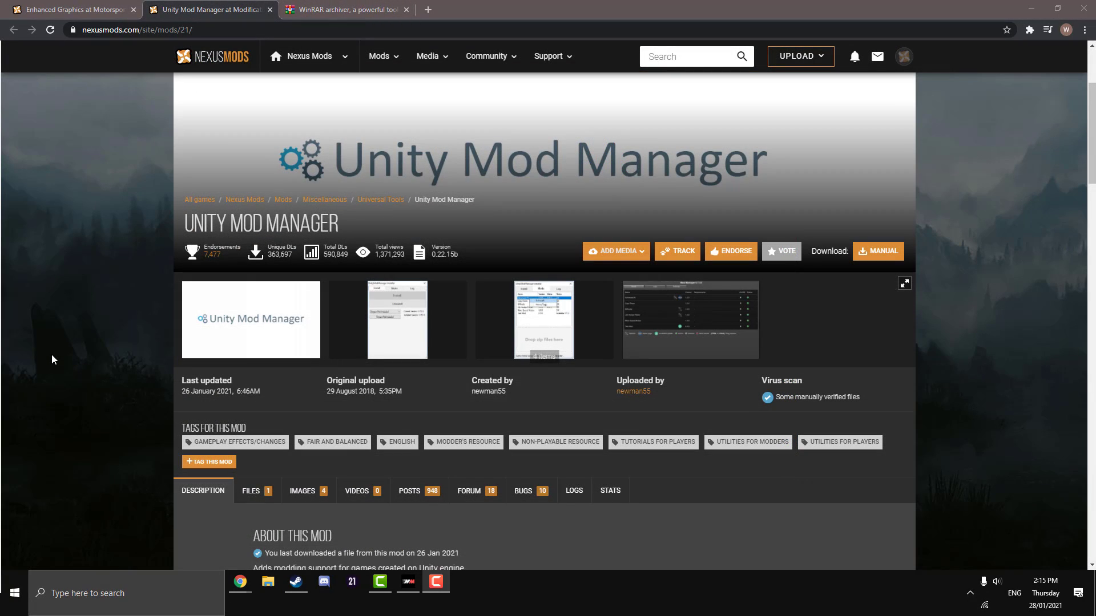
Review the Unity Mod Manager page's description and install instructions, and download its zip manually with the slow free option
scroll(52, 360, "down", 3)
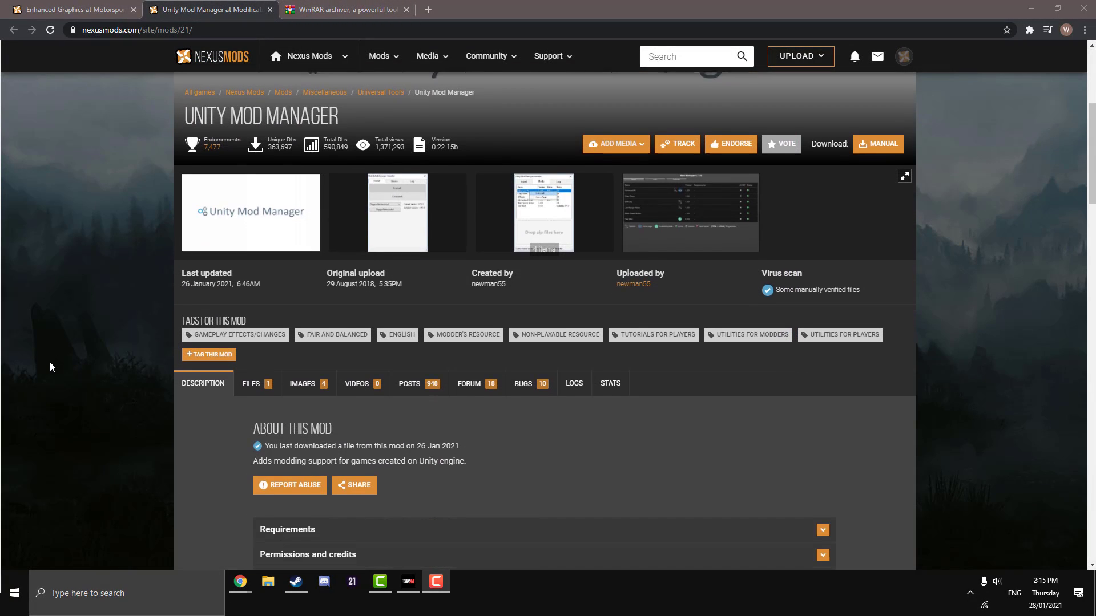
scroll(51, 363, "down", 4)
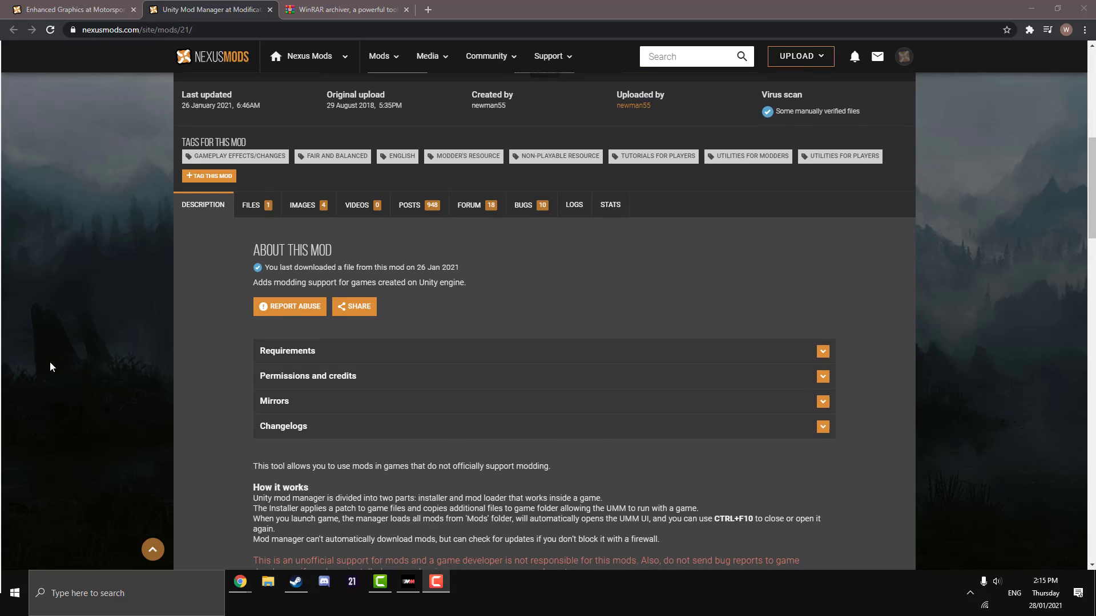
scroll(50, 367, "down", 1)
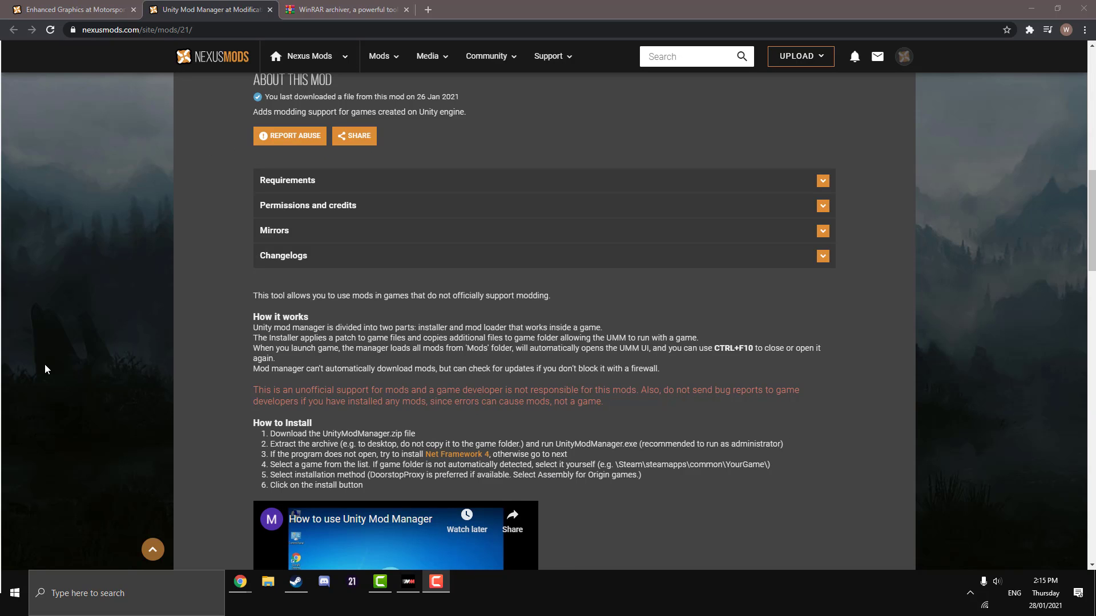
scroll(46, 368, "up", 6)
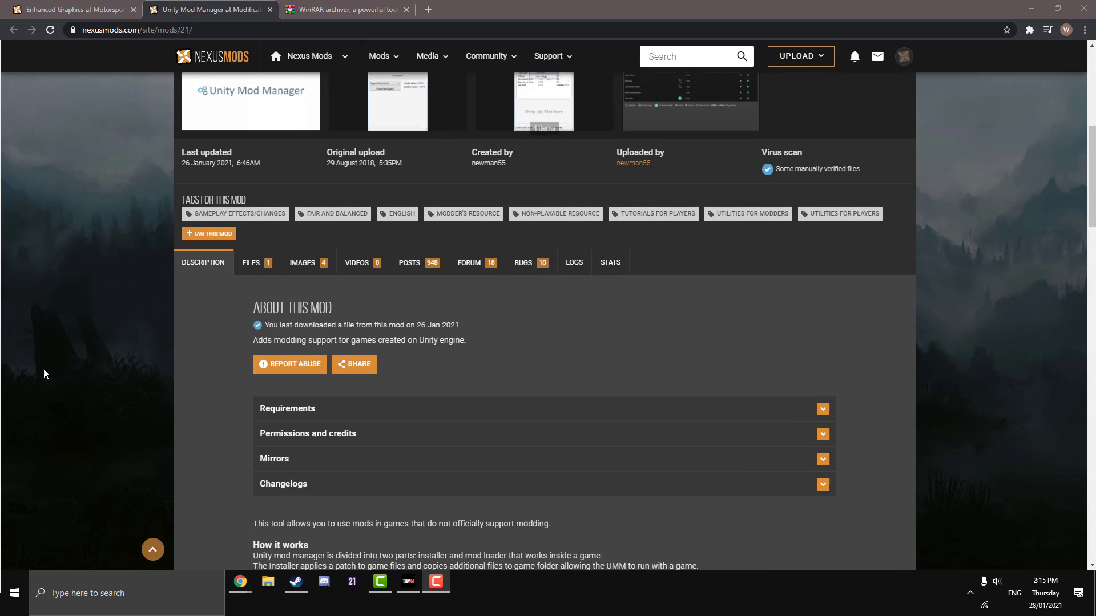
scroll(43, 369, "up", 1)
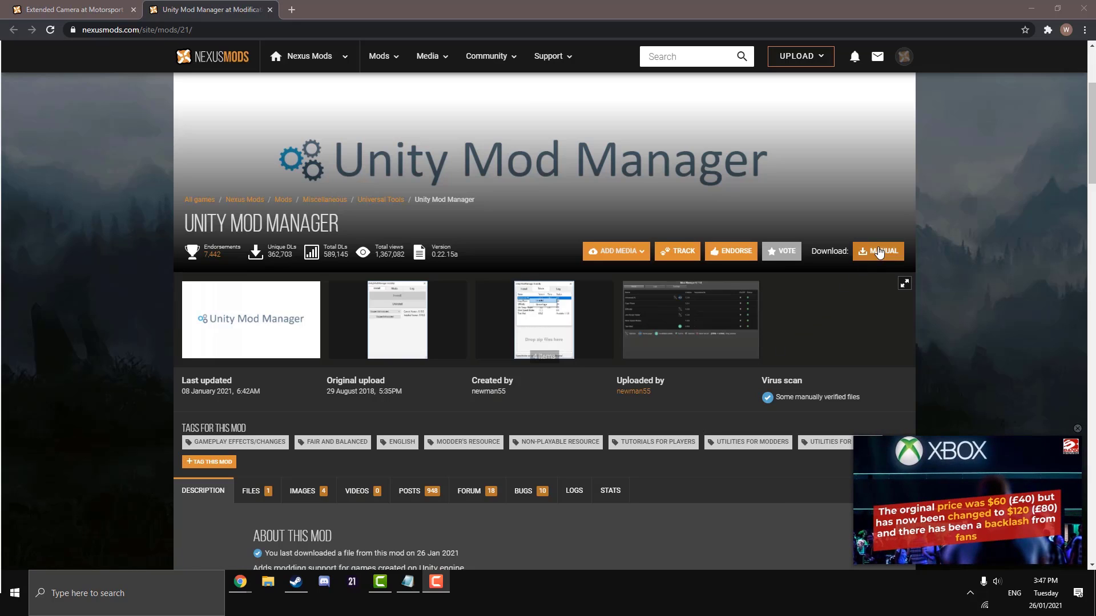
left_click(901, 255)
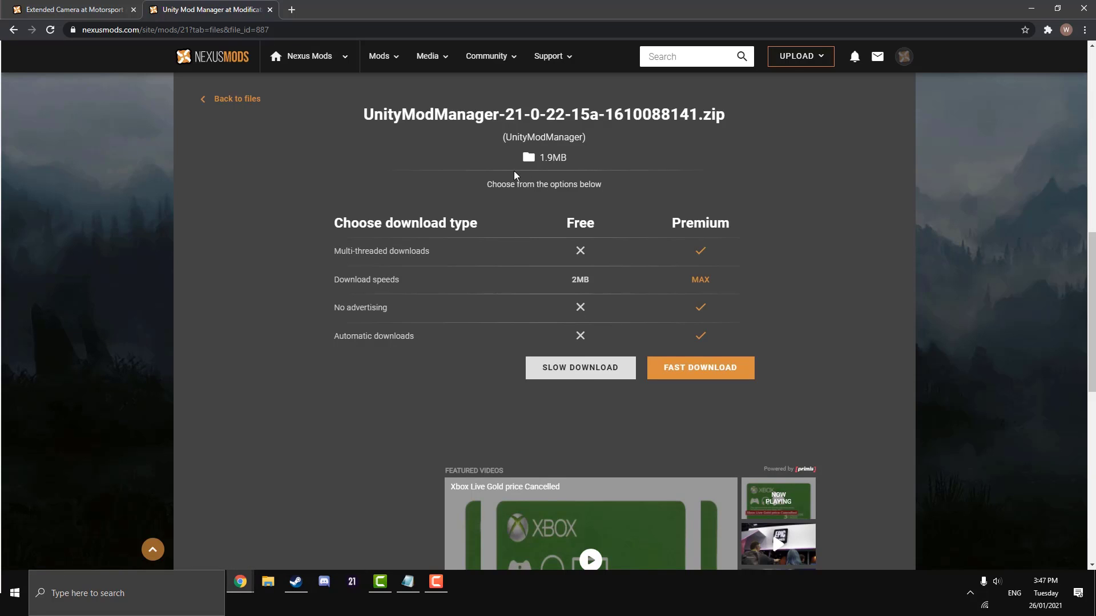
left_click(594, 377)
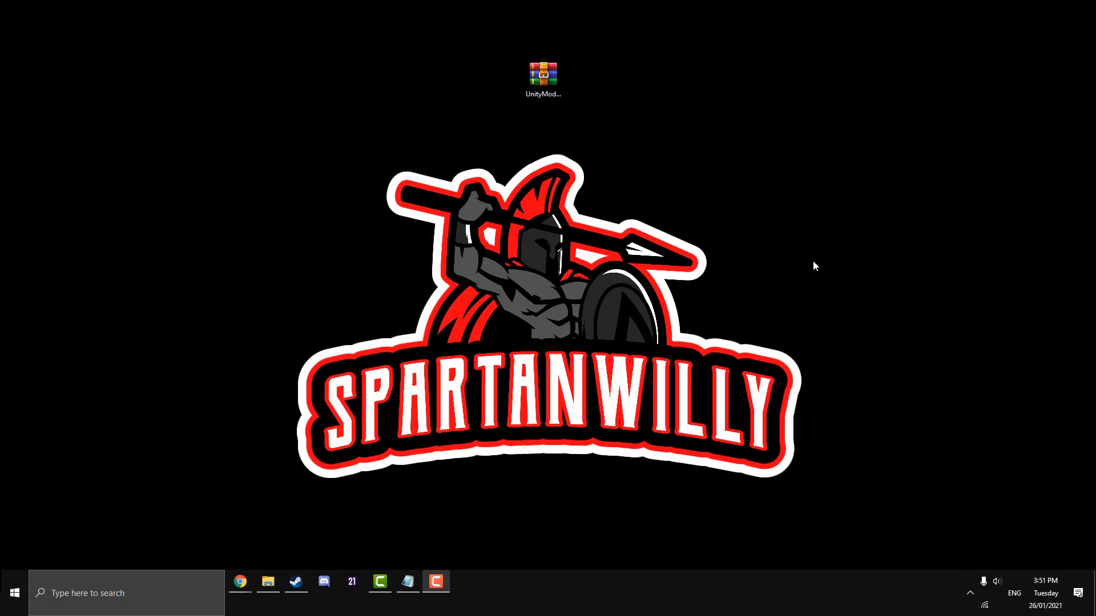
Extract the UnityModManager archive into its own folder on the desktop and place that folder beside the archive
left_click(550, 82)
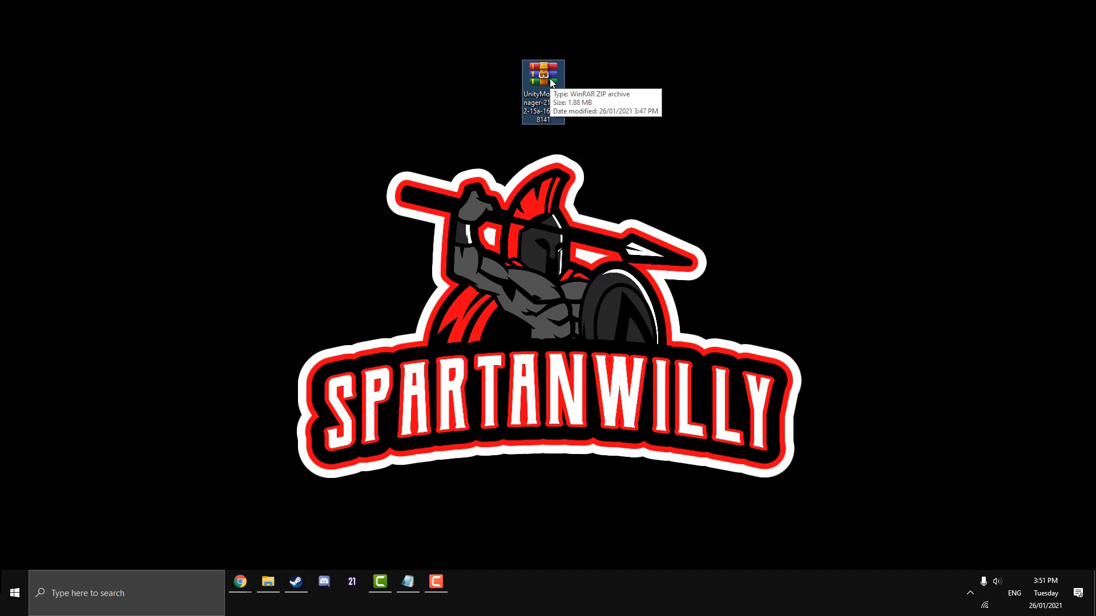
right_click(550, 80)
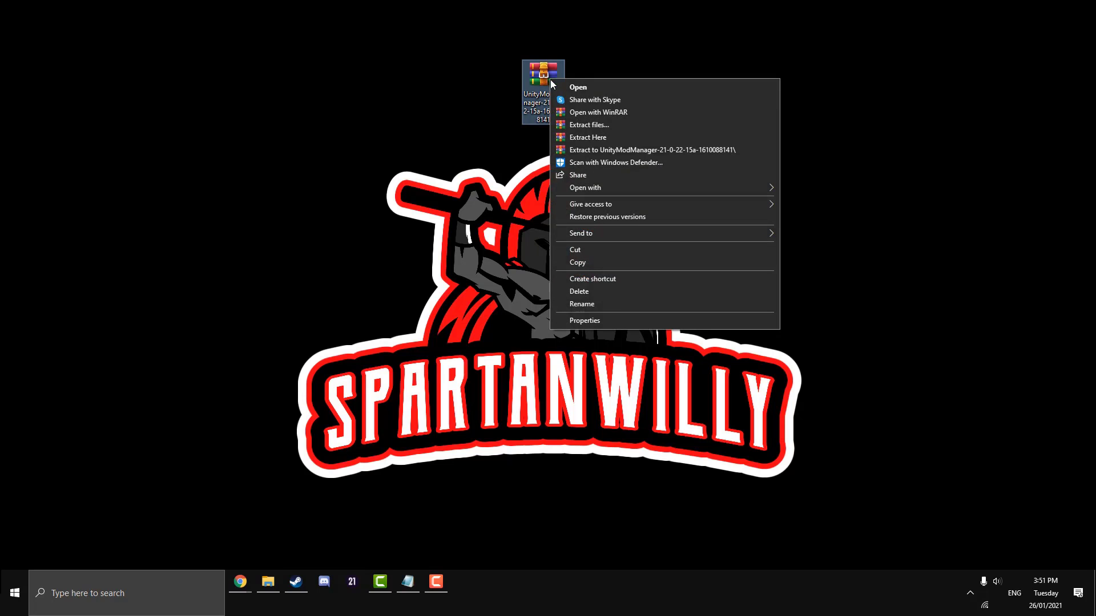
left_click(592, 125)
left_click(595, 406)
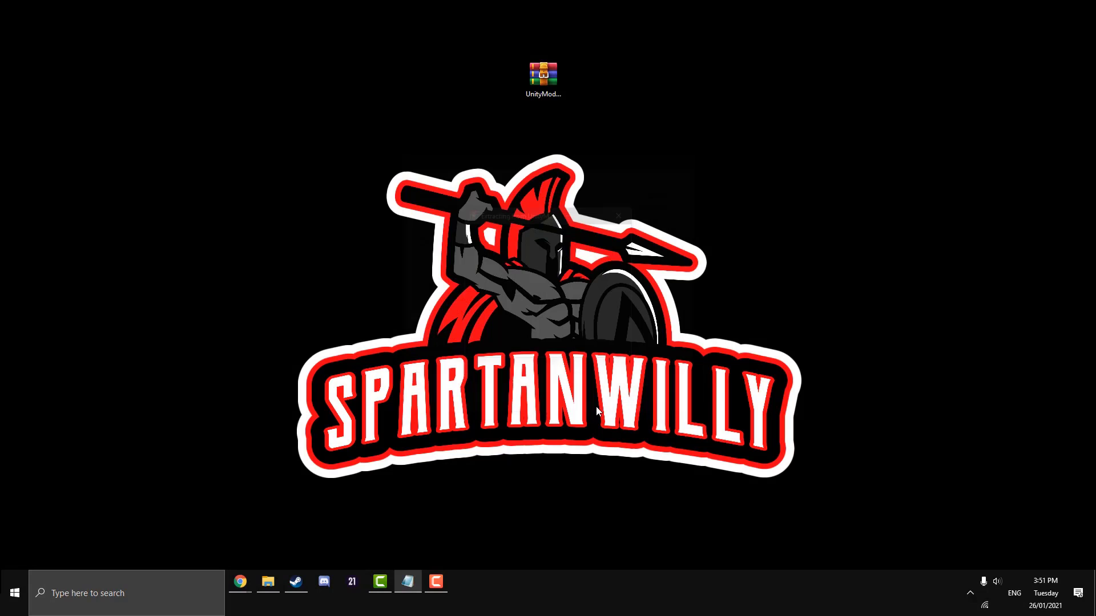
left_click_drag(26, 35, 491, 79)
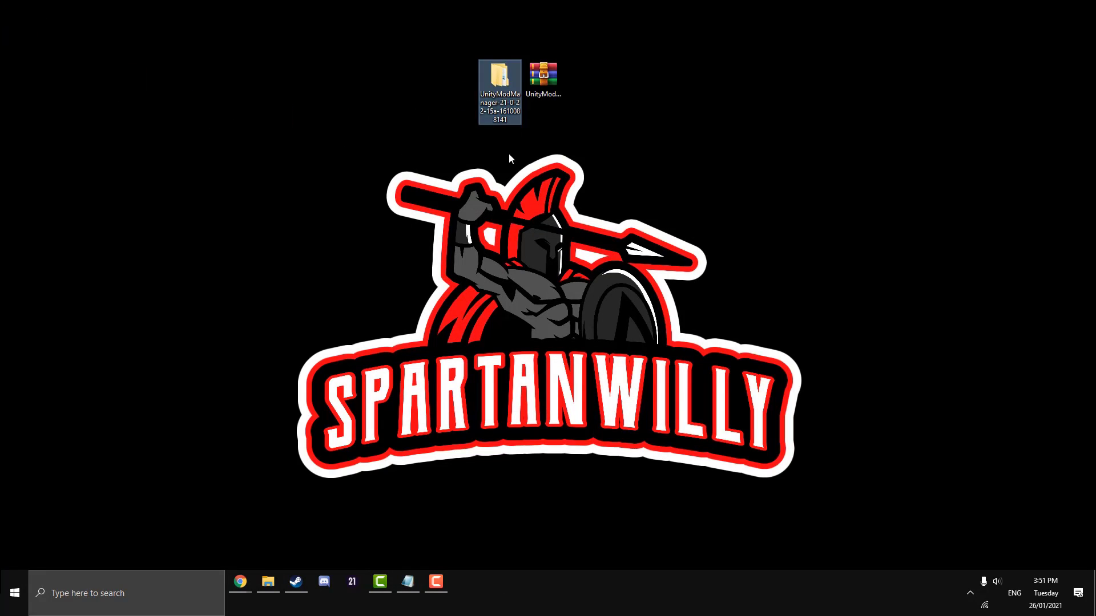
Launch the UnityModManager application from the extracted folder and move its installer window clear of the file list
double_click(506, 85)
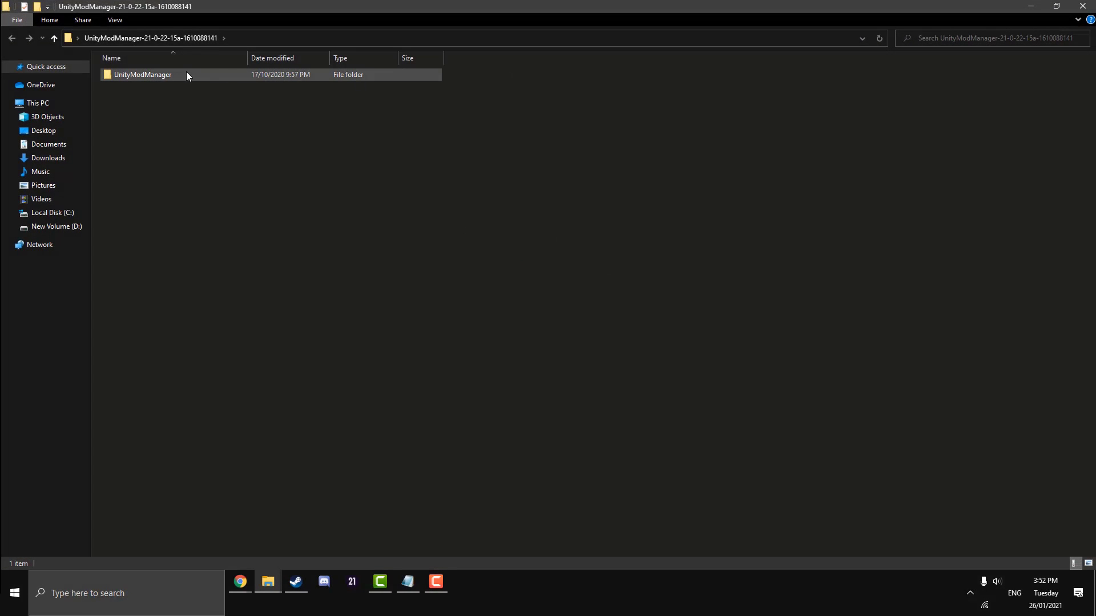
double_click(147, 79)
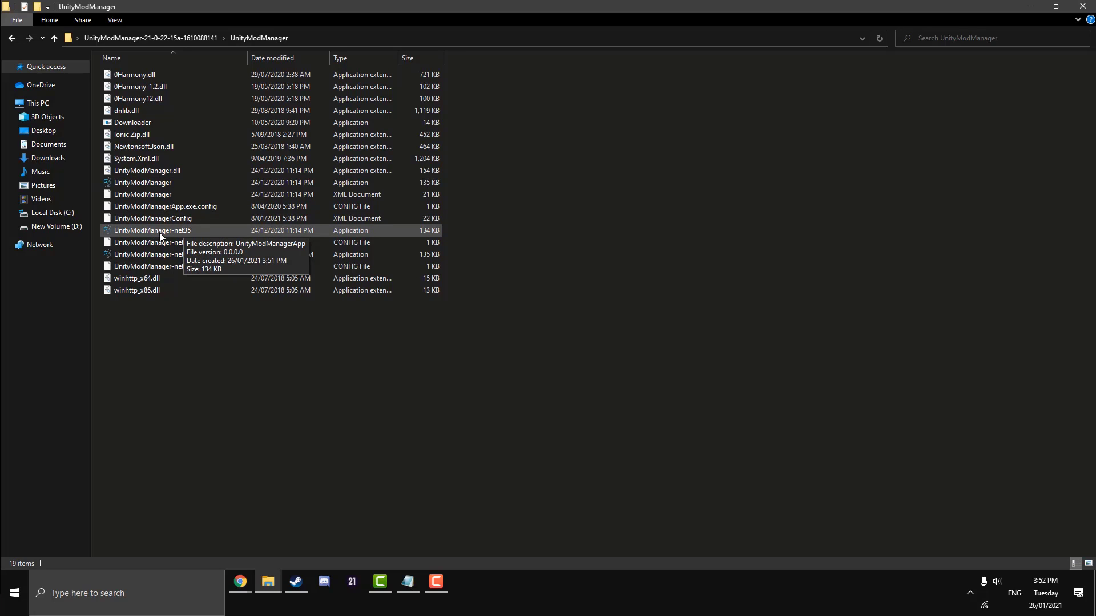
double_click(160, 182)
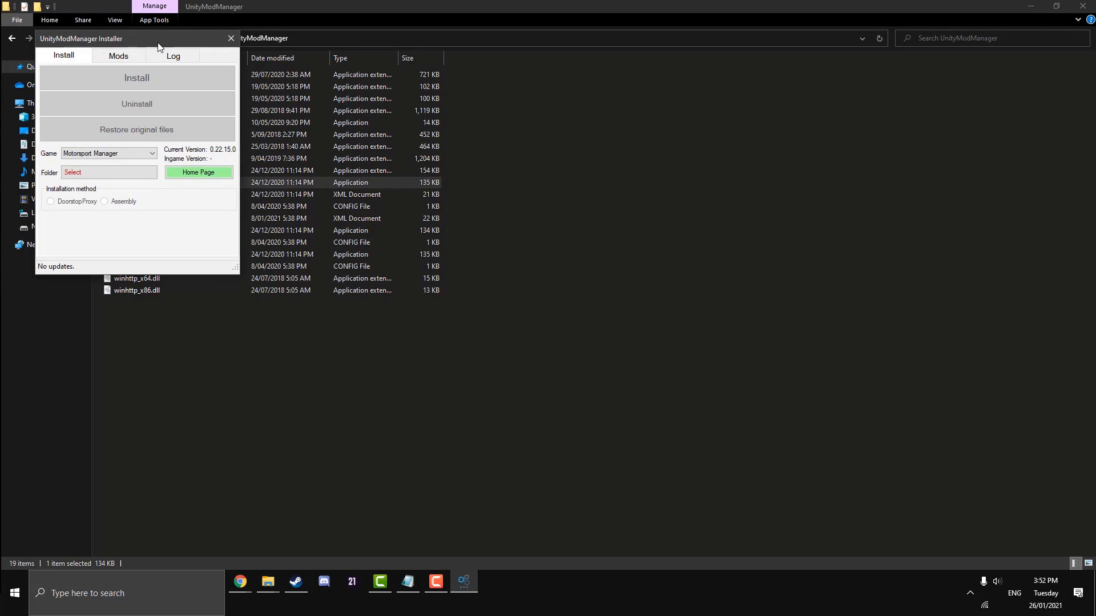
left_click_drag(159, 39, 584, 90)
Look through the installer's supported games and select Motorsport Manager as the game
left_click(506, 206)
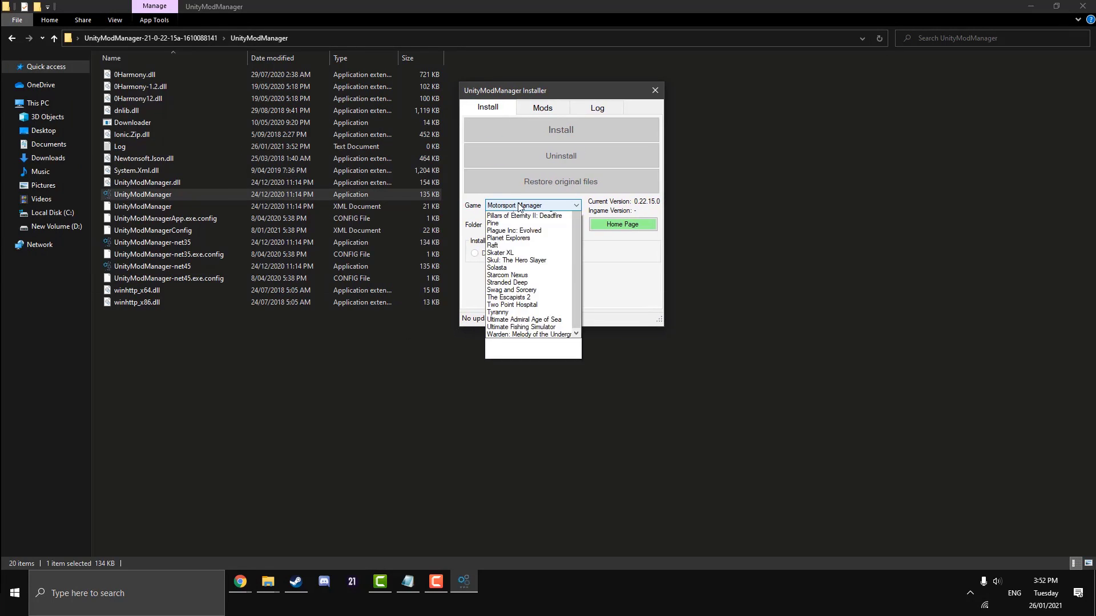
scroll(519, 266, "up", 2)
scroll(520, 266, "up", 2)
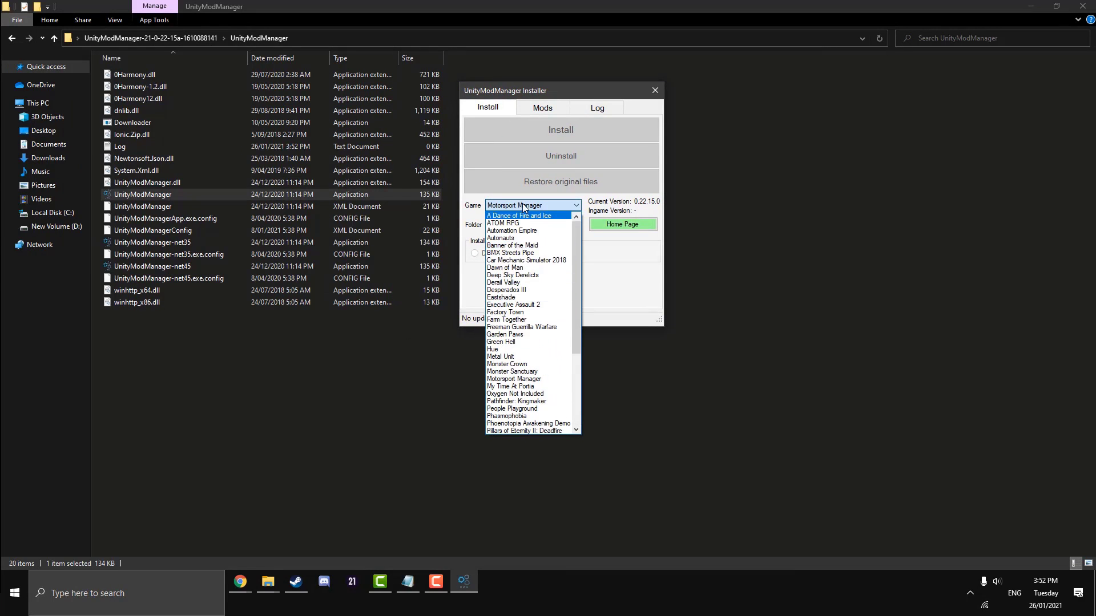
left_click(526, 215)
left_click(527, 207)
scroll(536, 279, "down", 2)
left_click(527, 335)
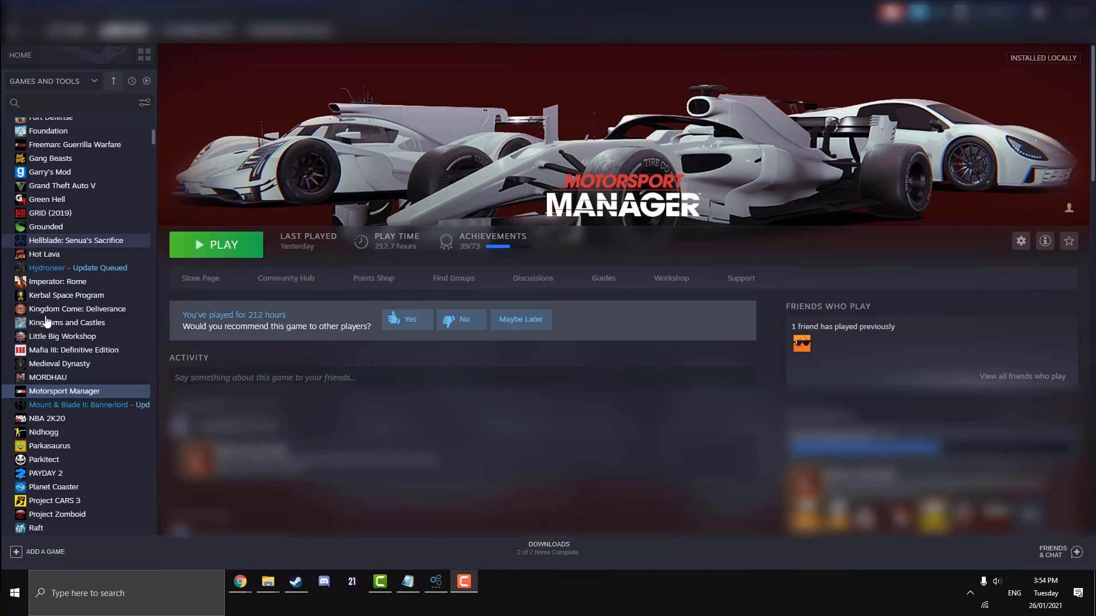
In Steam, open Motorsport Manager's local files folder from the game's properties
right_click(69, 395)
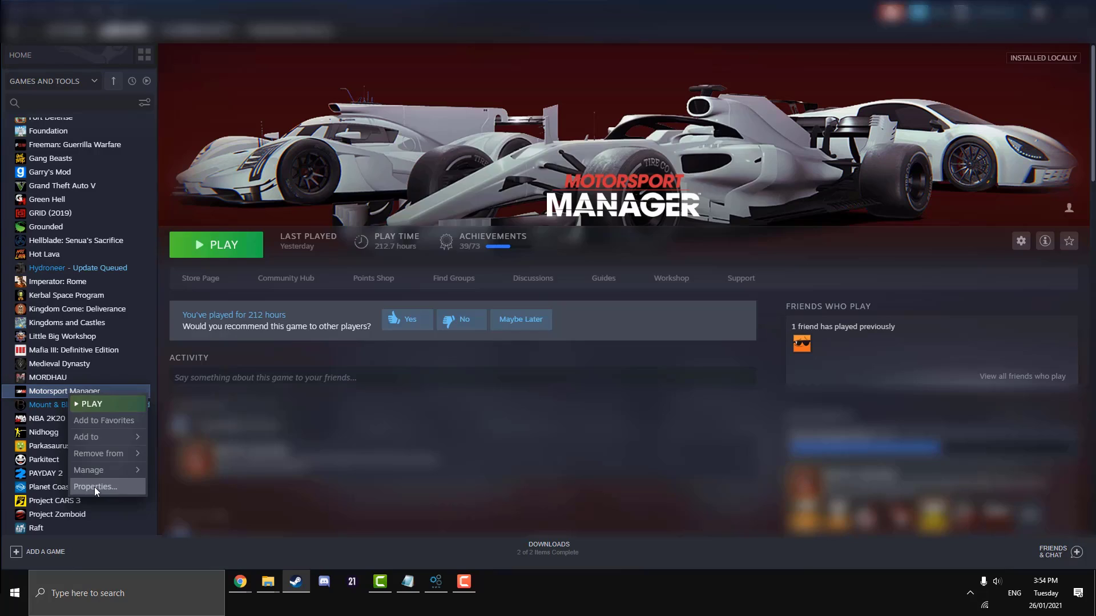
left_click(94, 487)
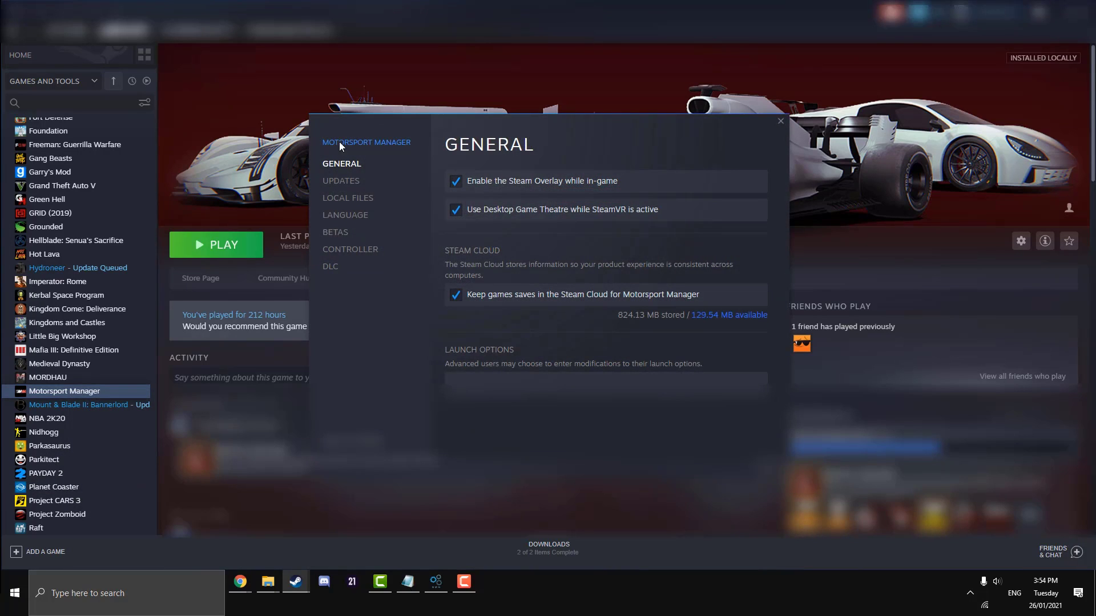
left_click(358, 198)
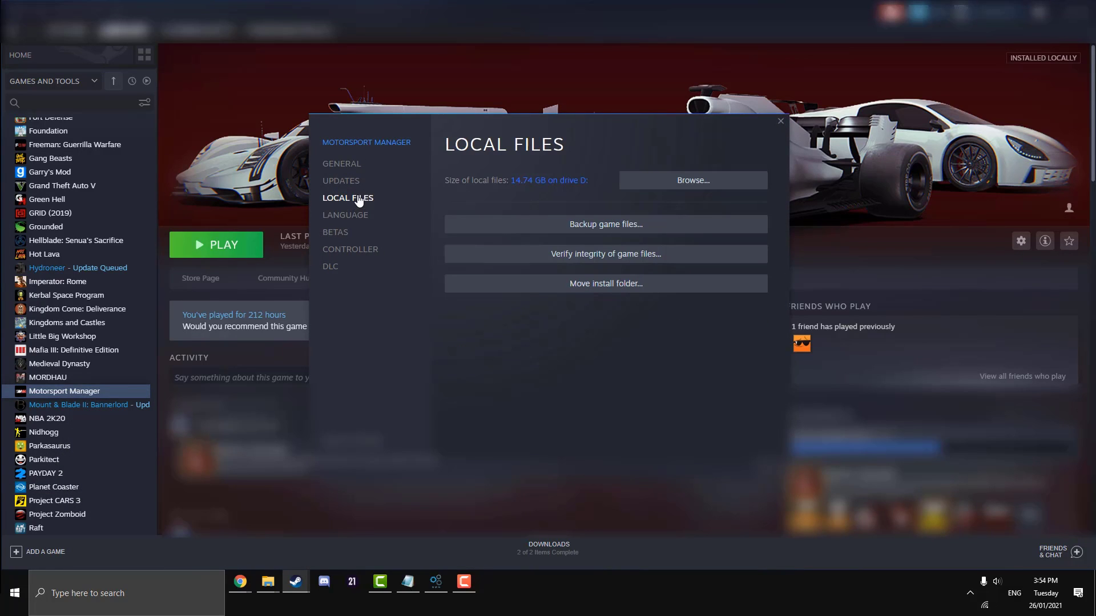
left_click(687, 180)
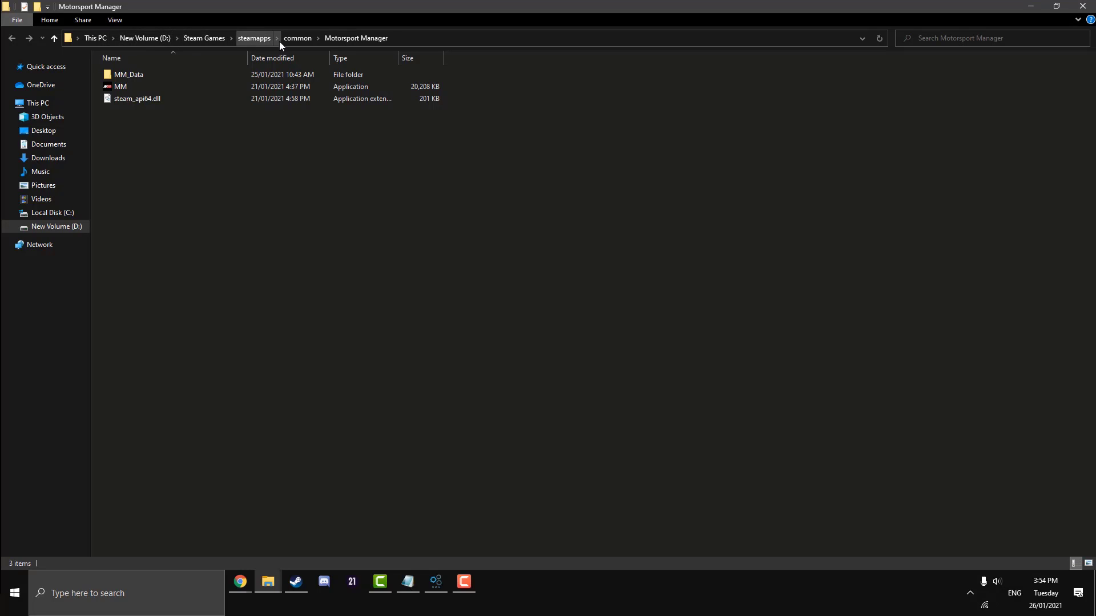
In the UnityModManager installer, set the game folder to D:\Steam Games\steamapps\common\Motorsport Manager and install the mod manager using DoorstopProxy
left_click(445, 581)
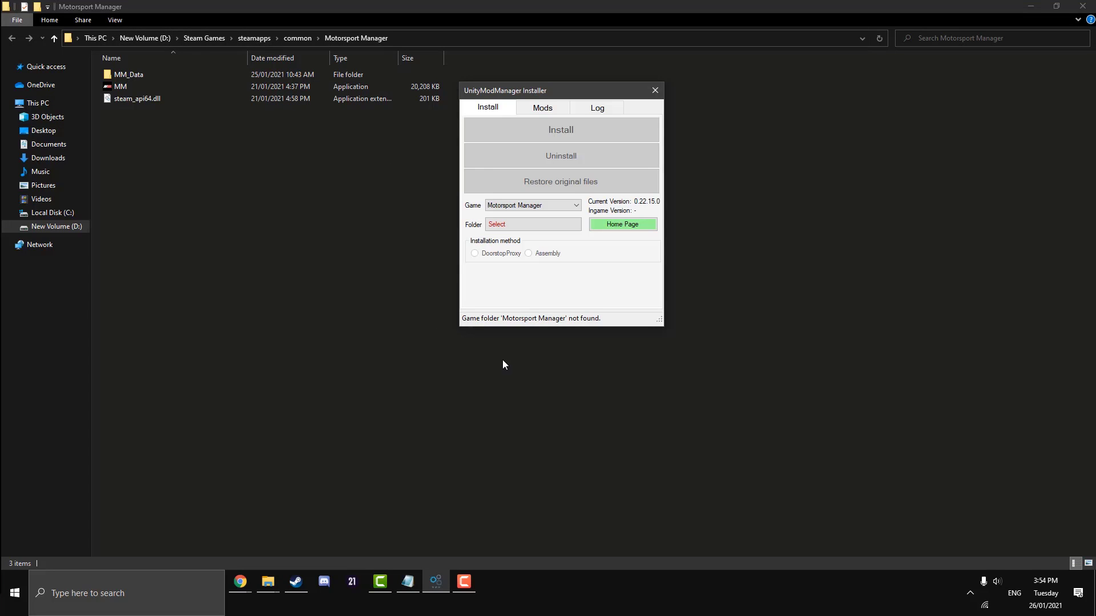
left_click(525, 224)
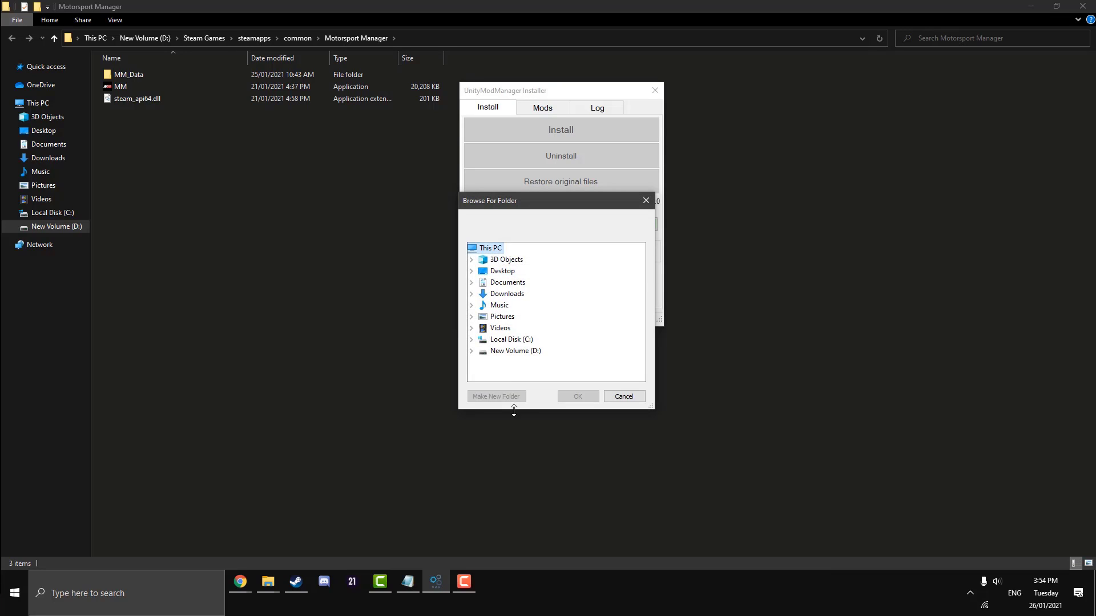
double_click(510, 351)
double_click(514, 326)
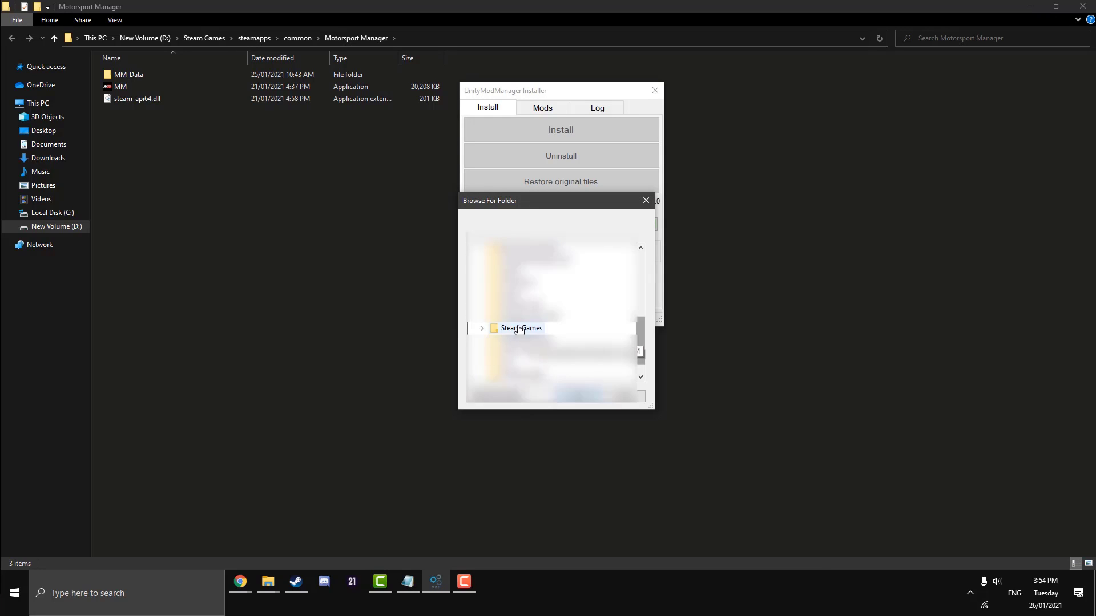
double_click(519, 306)
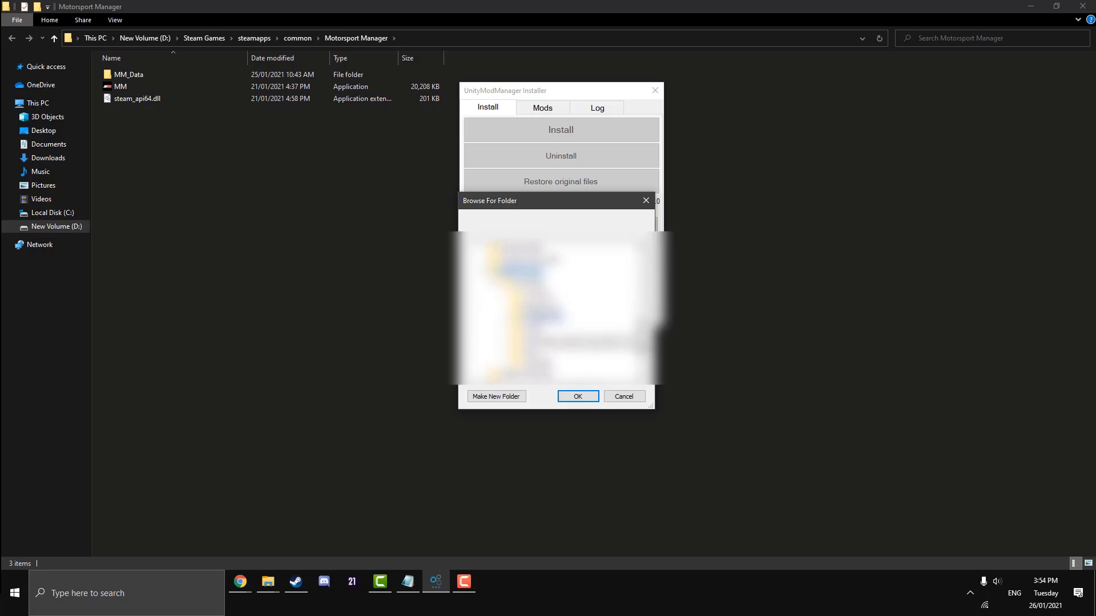
double_click(540, 297)
scroll(565, 325, "down", 8)
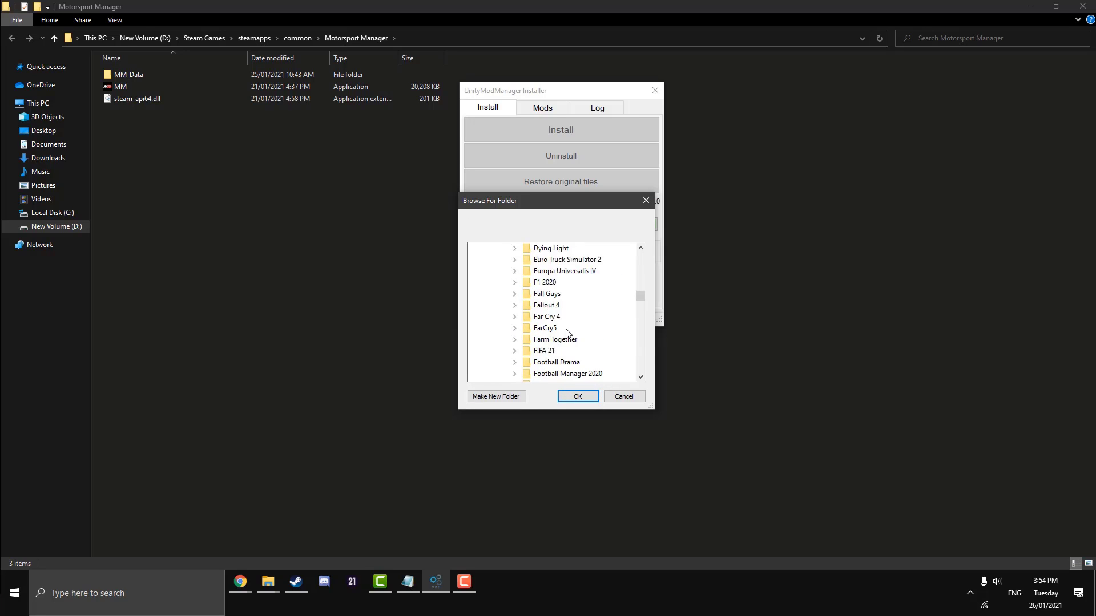
scroll(566, 333, "down", 10)
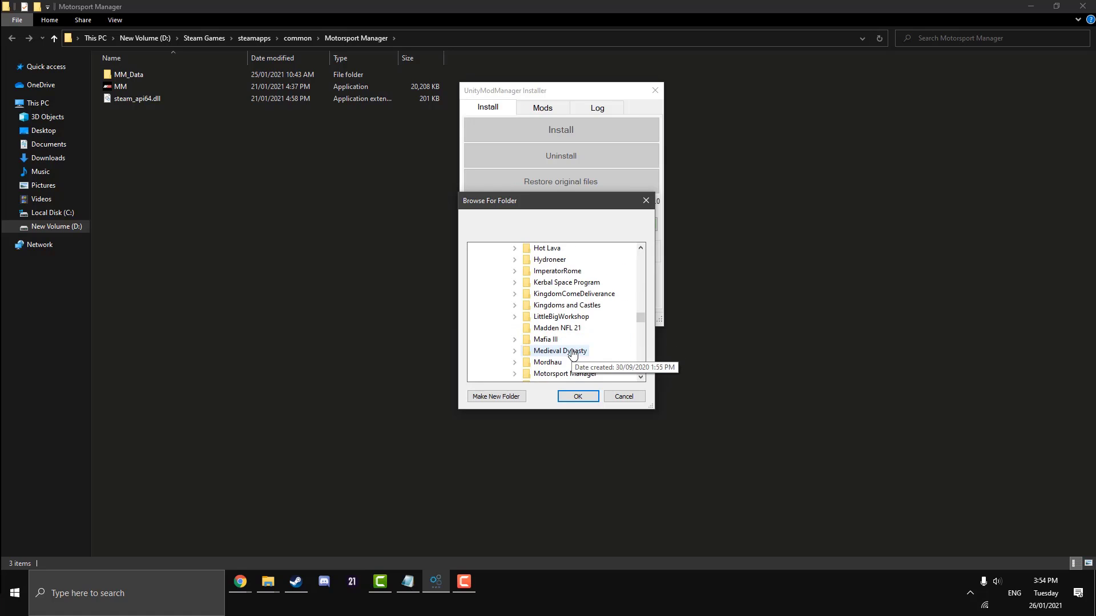
scroll(572, 353, "down", 3)
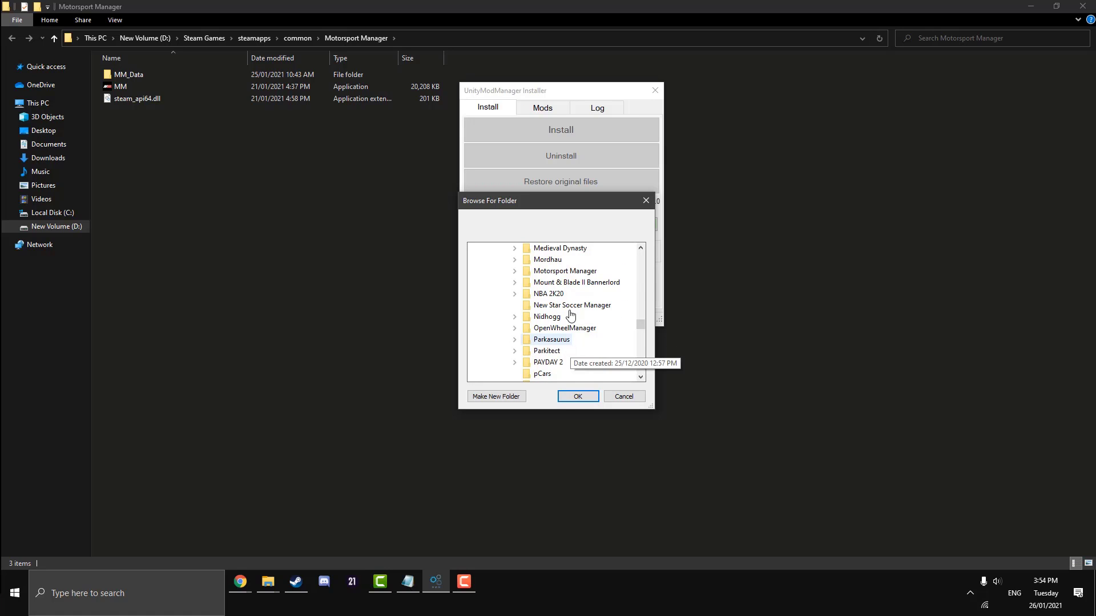
double_click(565, 271)
scroll(574, 355, "up", 3)
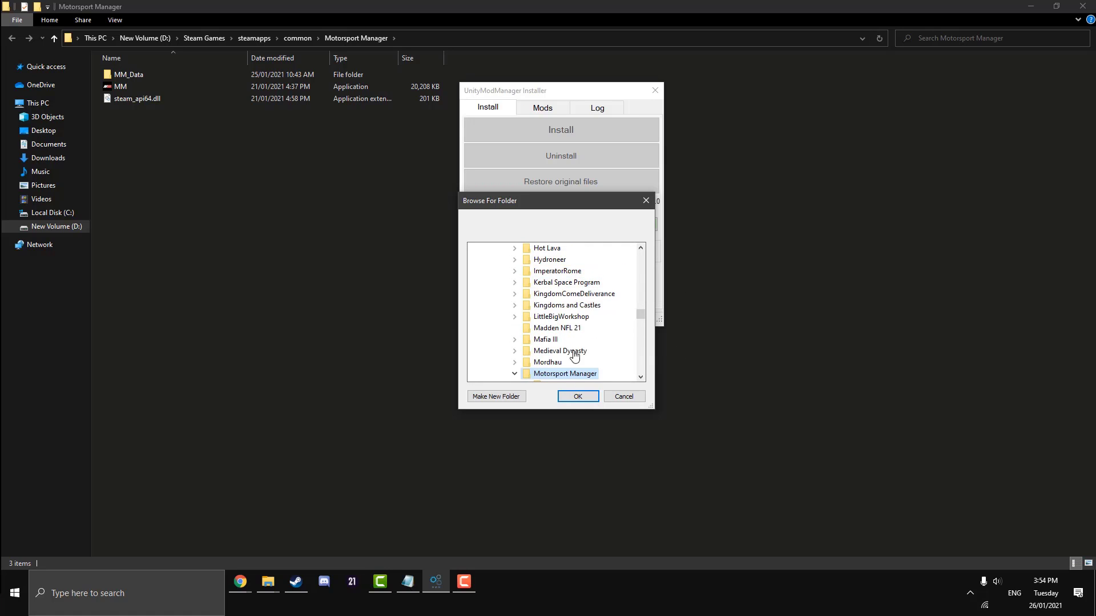
left_click(578, 396)
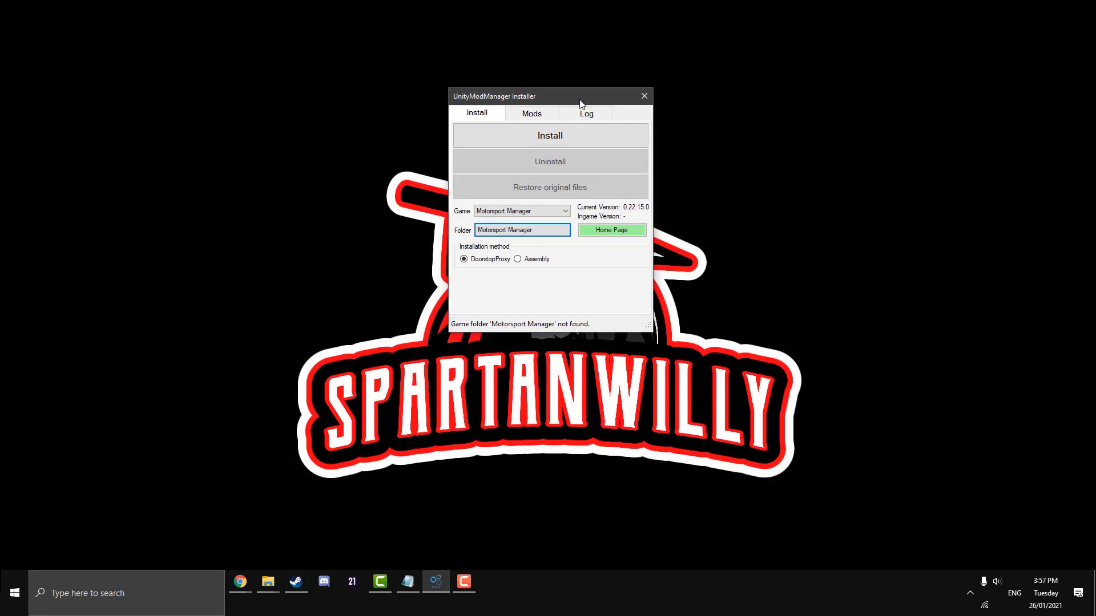
left_click(542, 139)
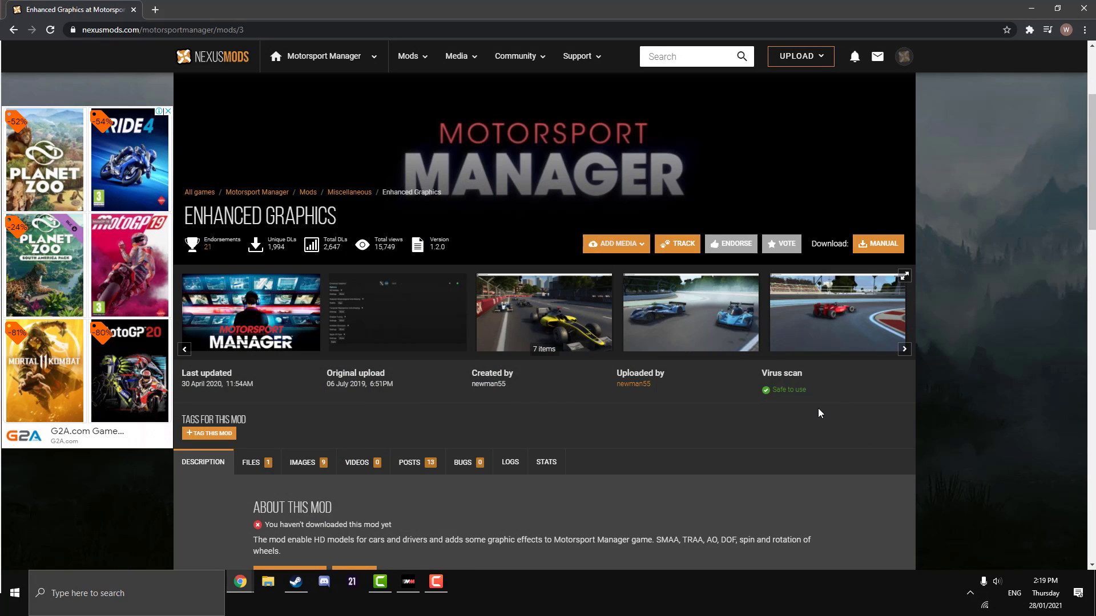
Download the Enhanced Graphics mod's zip from its Nexus Mods page manually with the slow free option
left_click(893, 246)
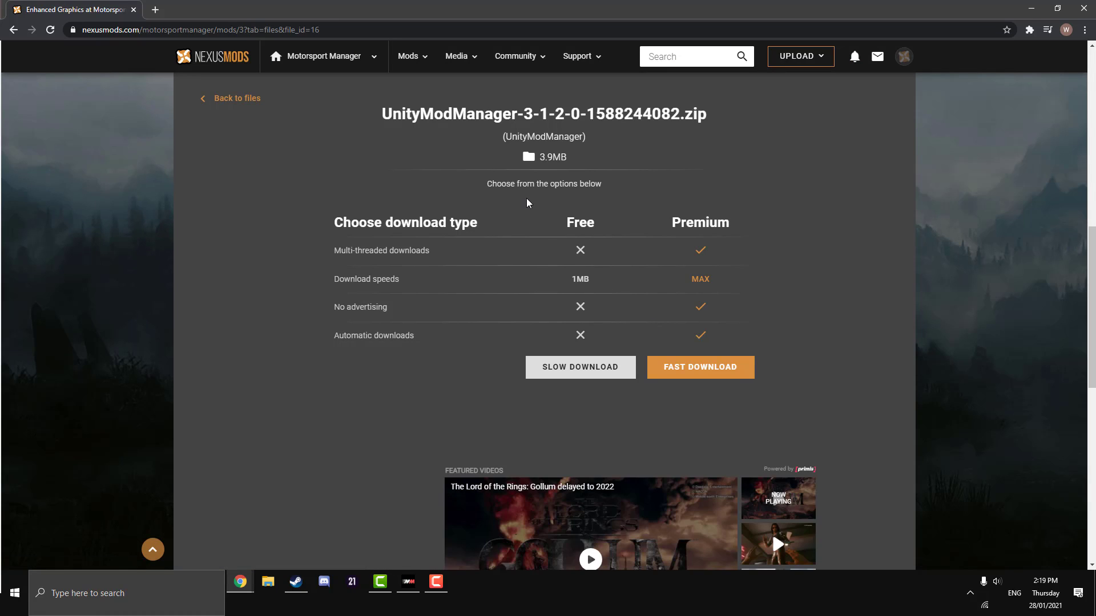
left_click(581, 368)
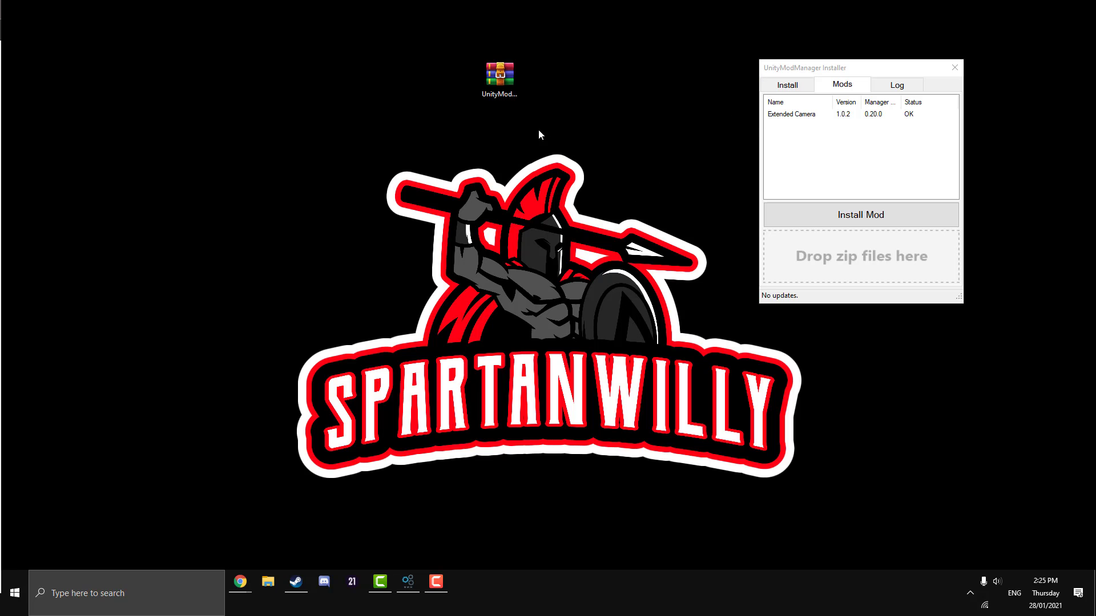
Add the Enhanced Graphics mod's zip from the desktop to the installer's mods for Motorsport Manager
left_click(800, 86)
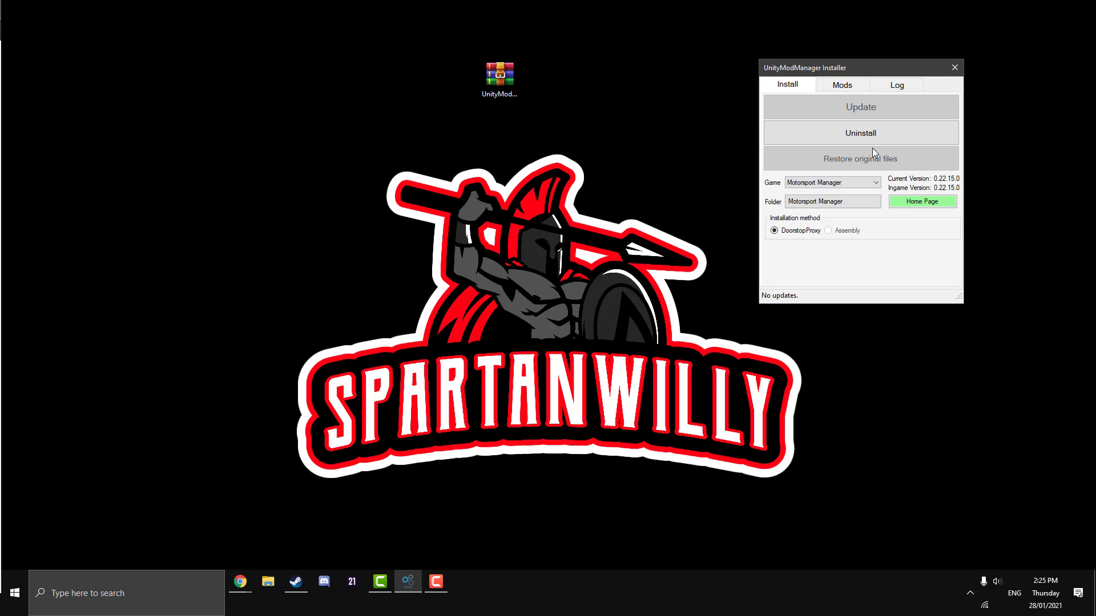
left_click(843, 84)
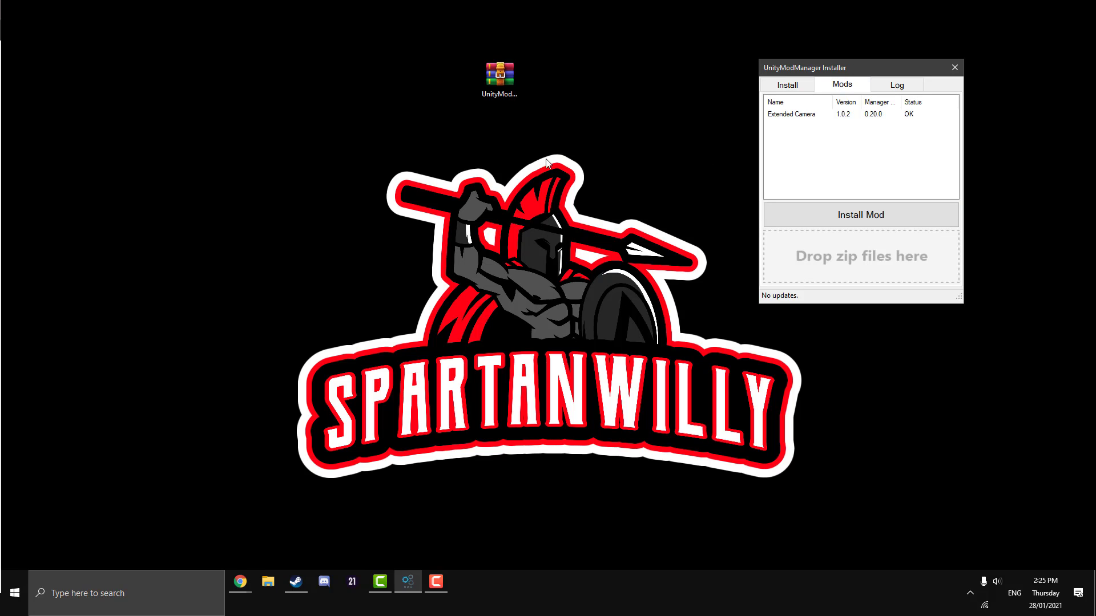
left_click_drag(500, 69, 828, 290)
Open the mod's zip in WinRAR, examine its EnhancedGraphics folder, try to move the folder out, and close the archive
double_click(515, 80)
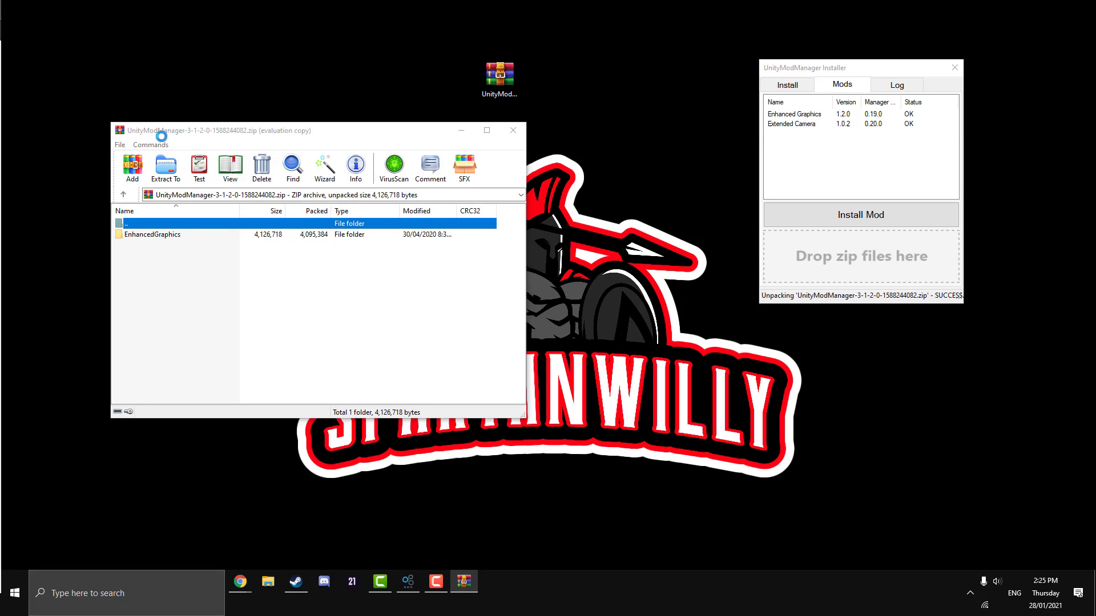
left_click(615, 317)
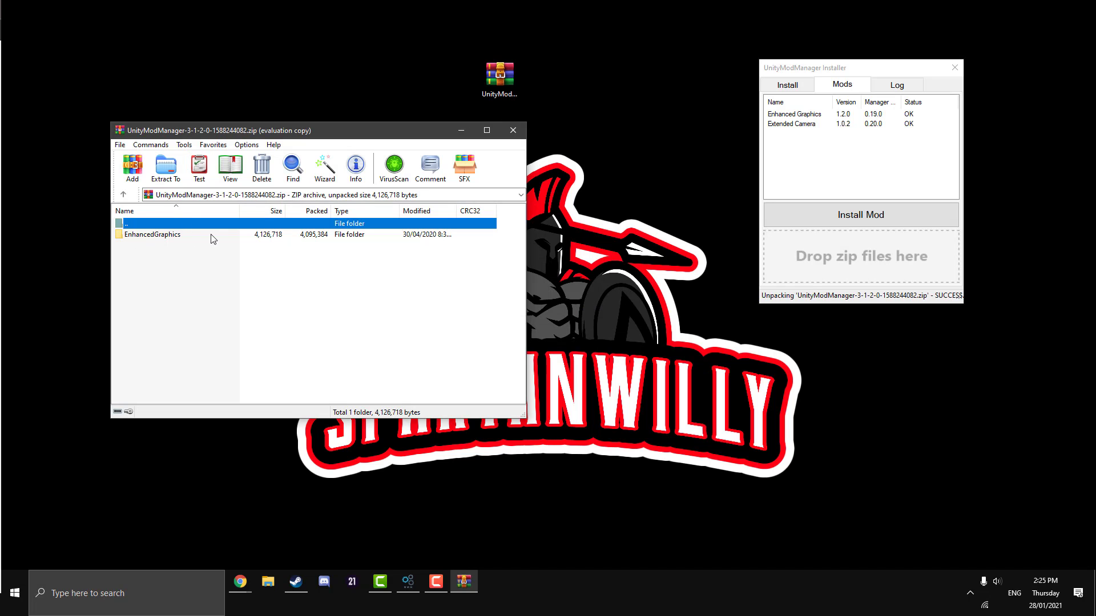
left_click(513, 131)
double_click(509, 81)
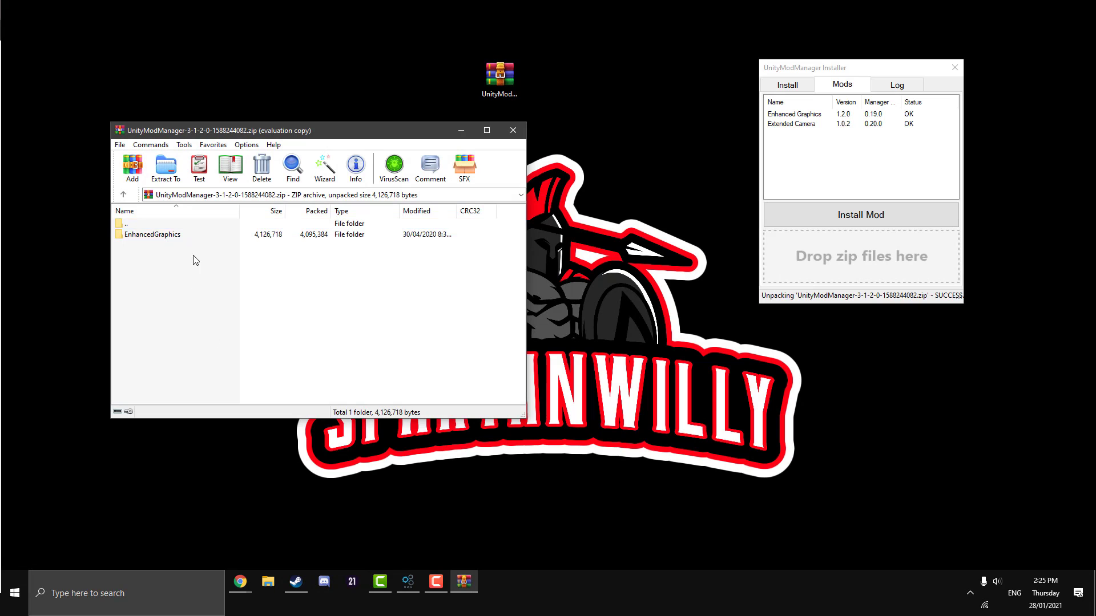
left_click_drag(150, 231, 922, 349)
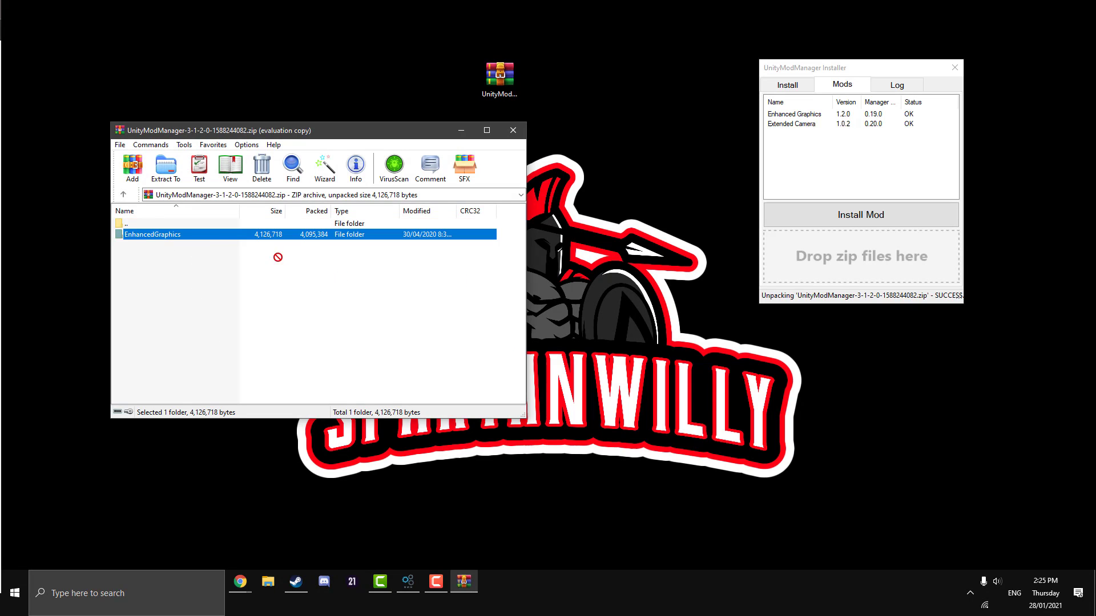
left_click(514, 133)
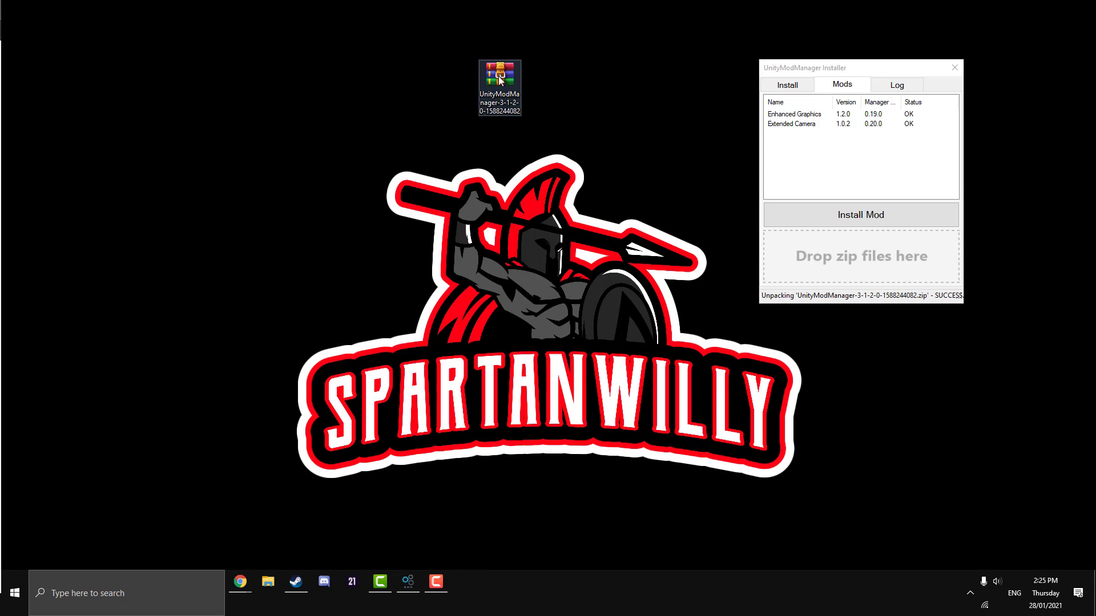
Supply the complete, unextracted Enhanced Graphics zip to the mod installer once more
left_click_drag(499, 80, 885, 264)
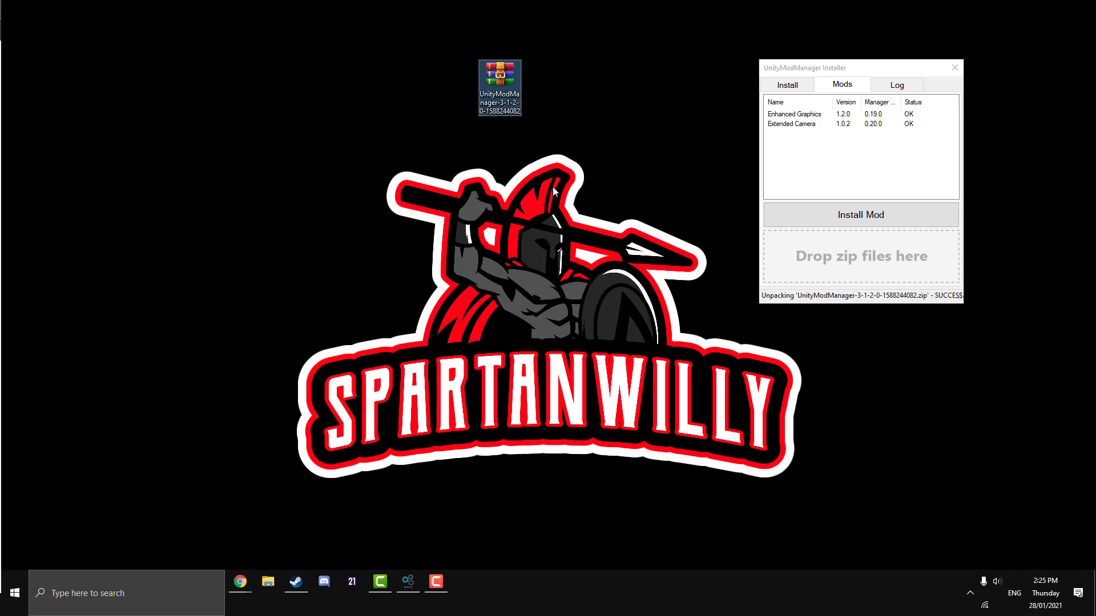
left_click(793, 159)
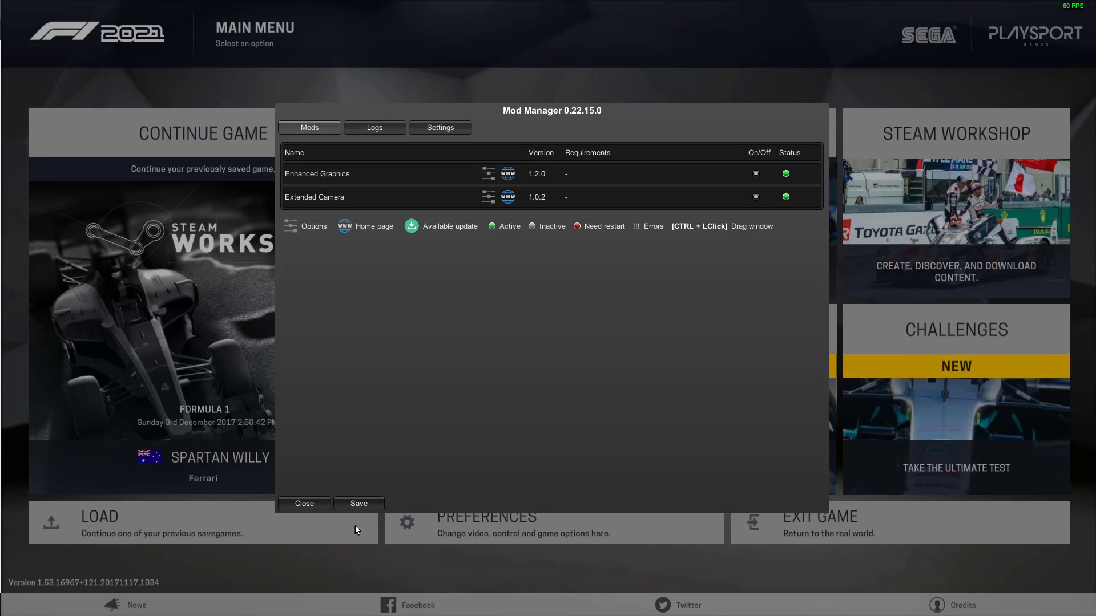
In Motorsport Manager, close the in-game Mod Manager window to return to the main menu
left_click(309, 505)
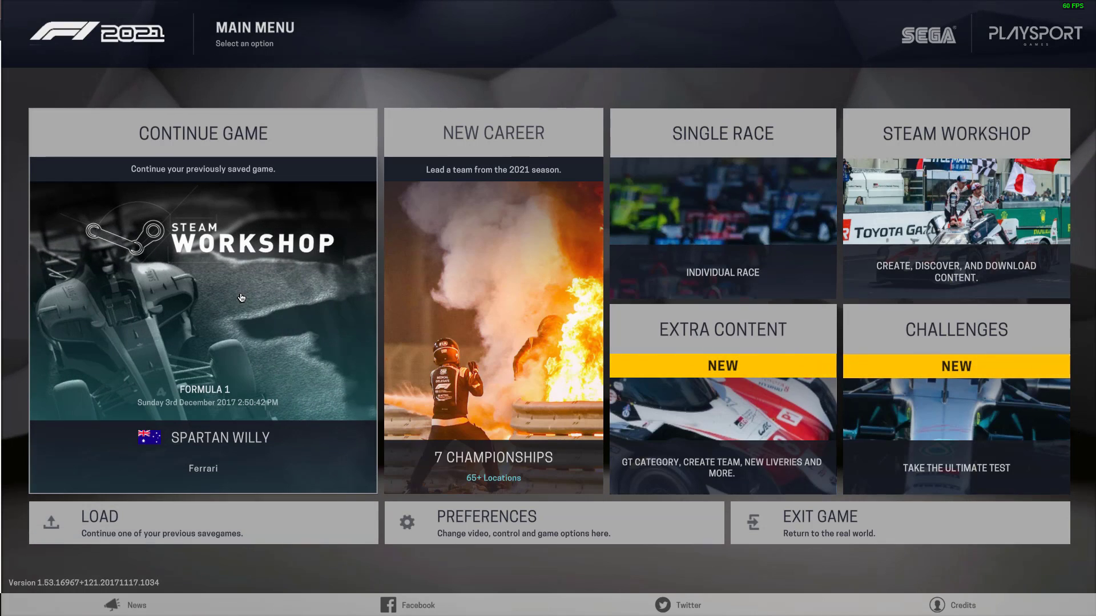